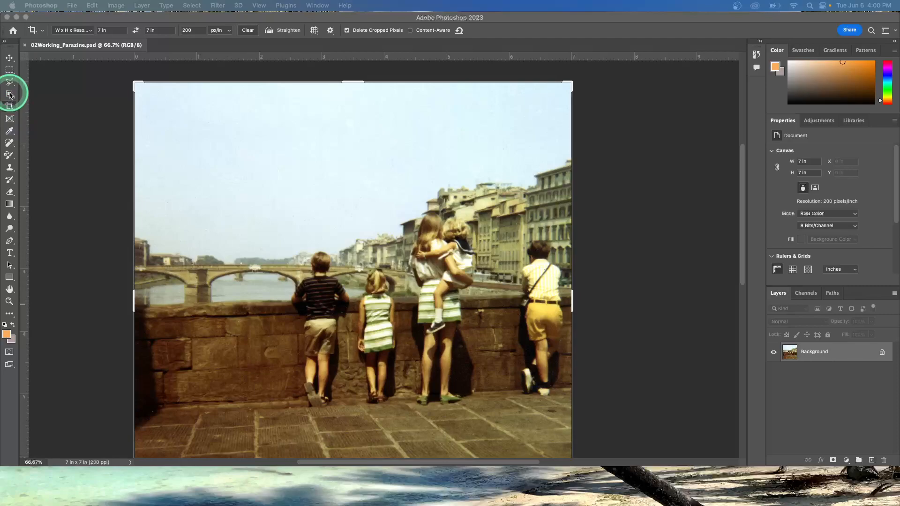
# - Select the child in yellow shorts with the Object Selection tool and expand the selection by 2 pixels
pyautogui.click(9, 95)
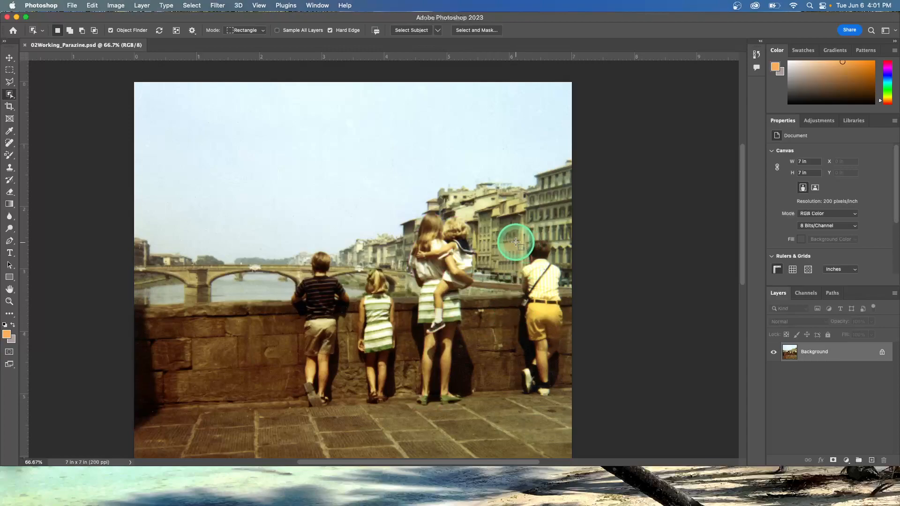
pyautogui.moveTo(511, 235); pyautogui.dragTo(569, 404)
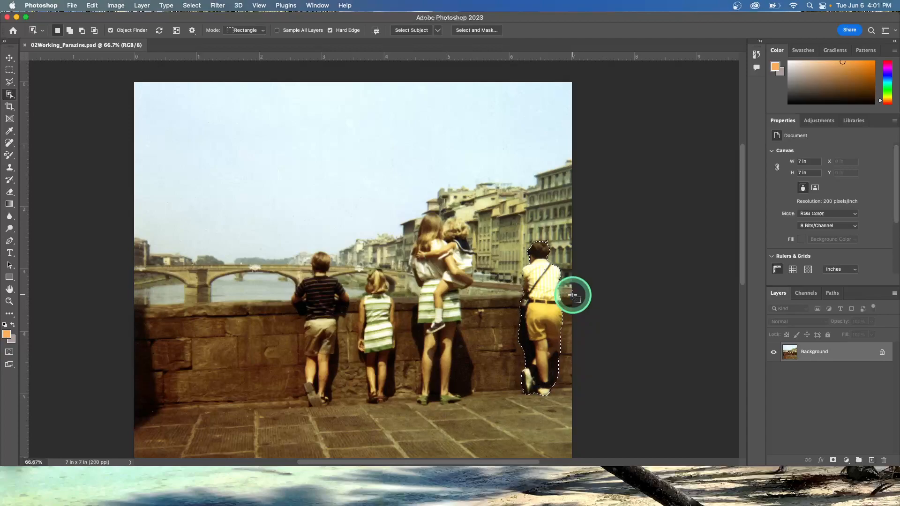
pyautogui.click(191, 6)
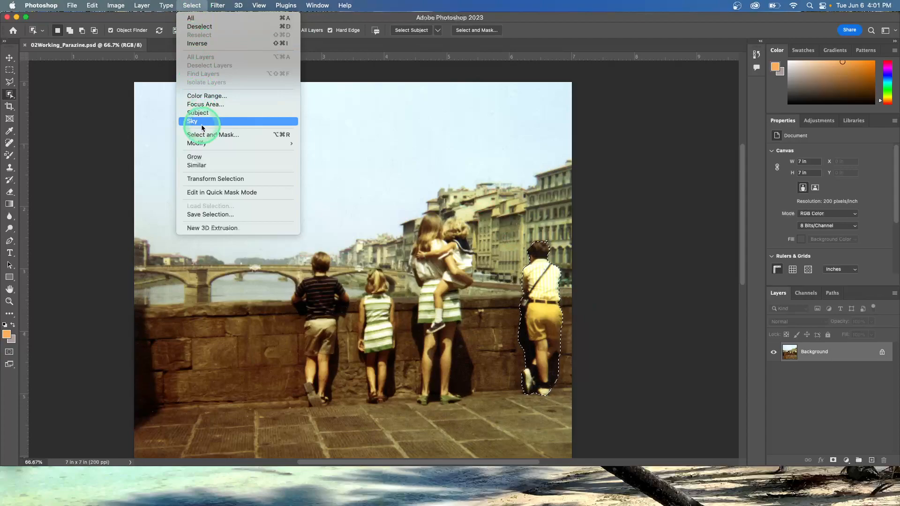
pyautogui.moveTo(200, 144)
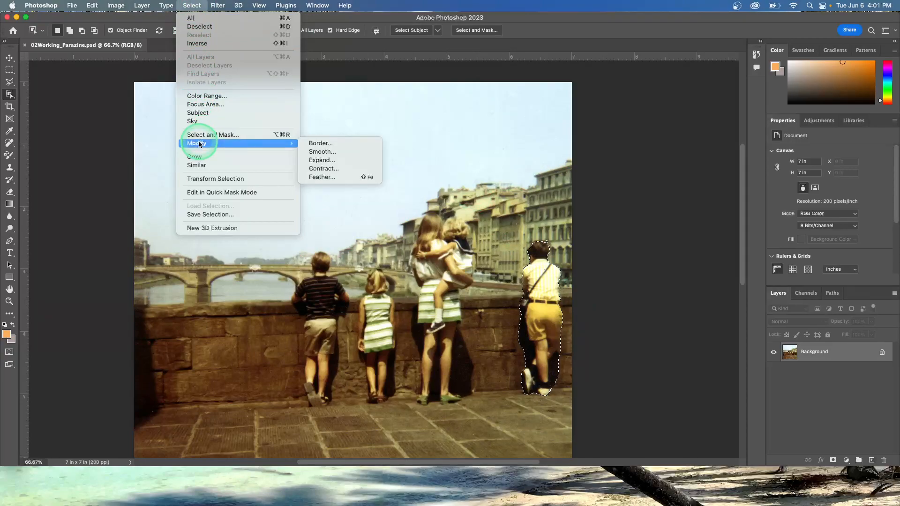
pyautogui.click(313, 161)
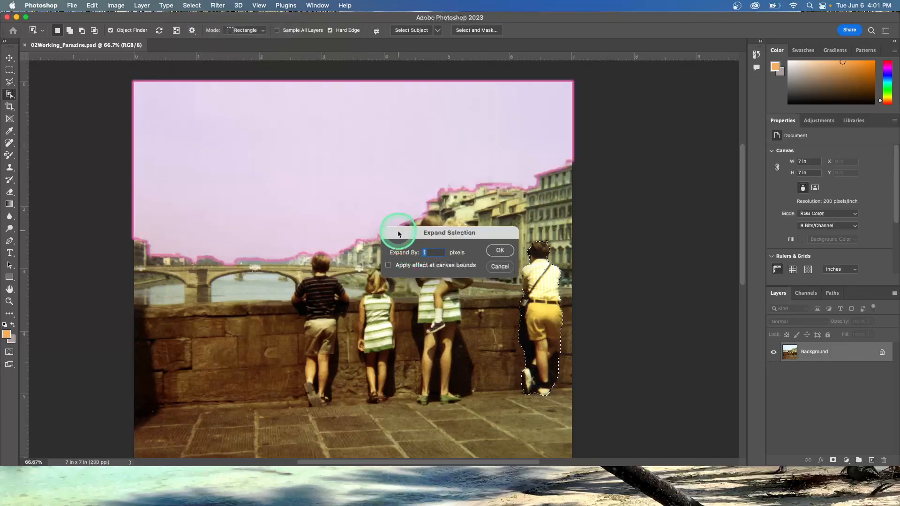
pyautogui.write('2')
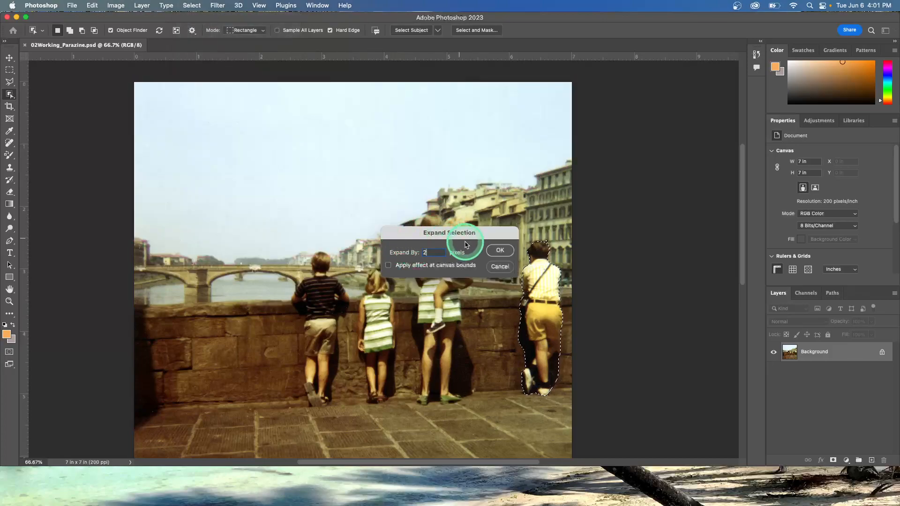
pyautogui.click(495, 251)
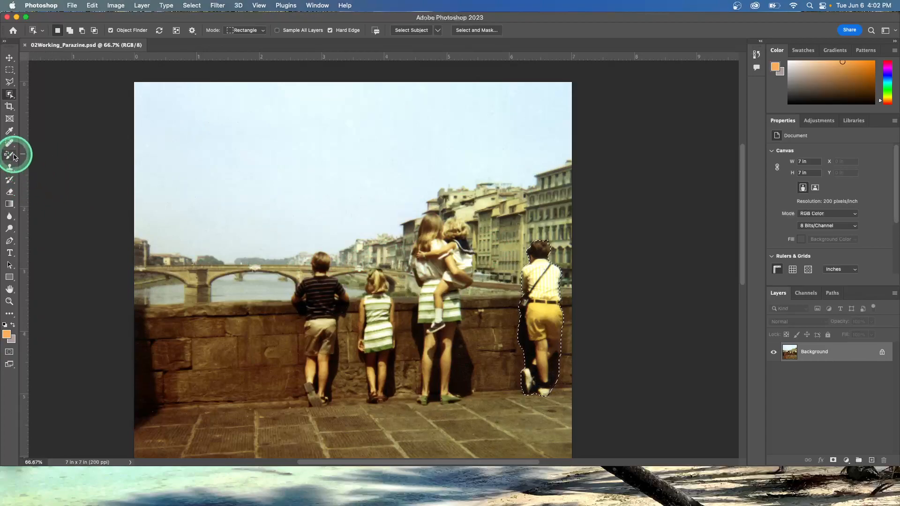
# - Switch to the Patch tool in Content-Aware mode and undo the pattern fill on the selected child
pyautogui.moveTo(7, 146); pyautogui.dragTo(44, 160)
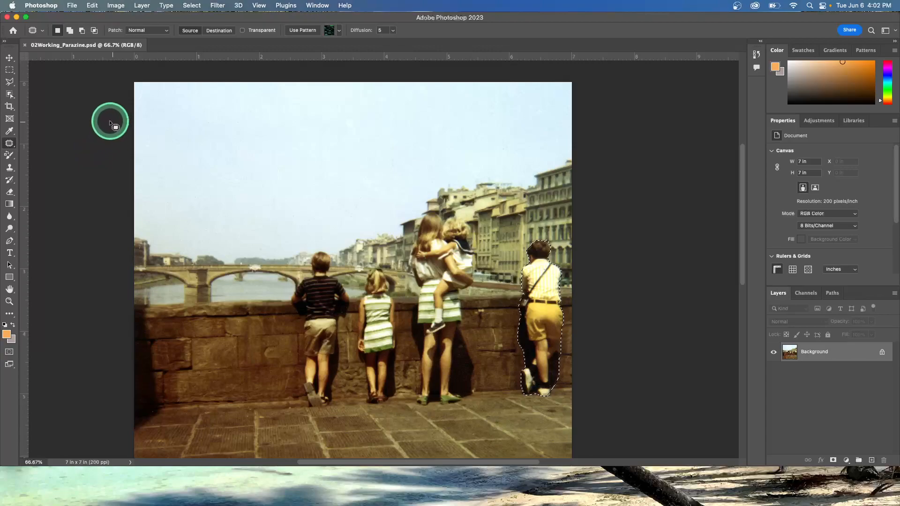
pyautogui.scroll(-1, 60, 80)
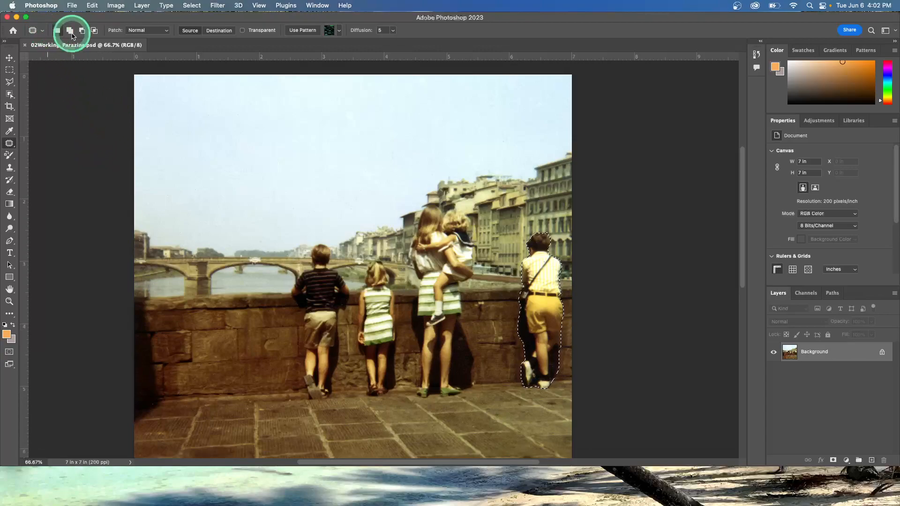
pyautogui.click(303, 30)
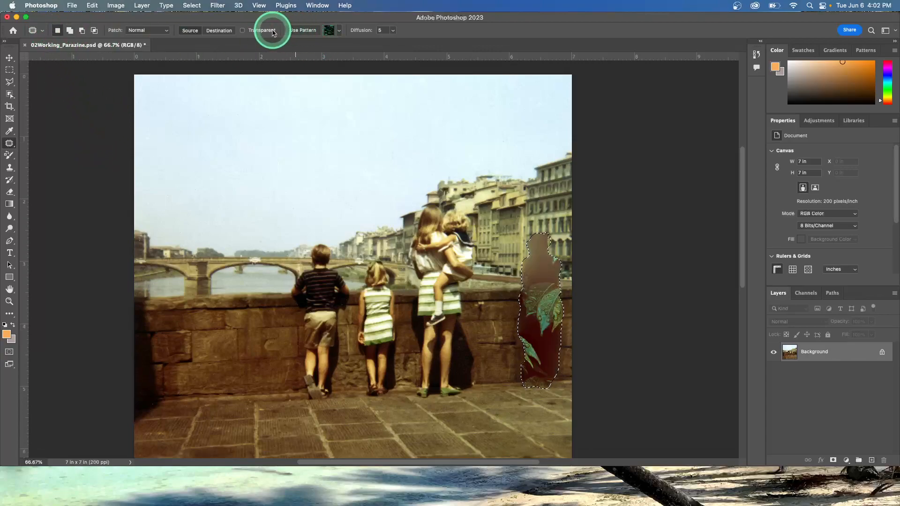
pyautogui.click(213, 31)
pyautogui.click(164, 30)
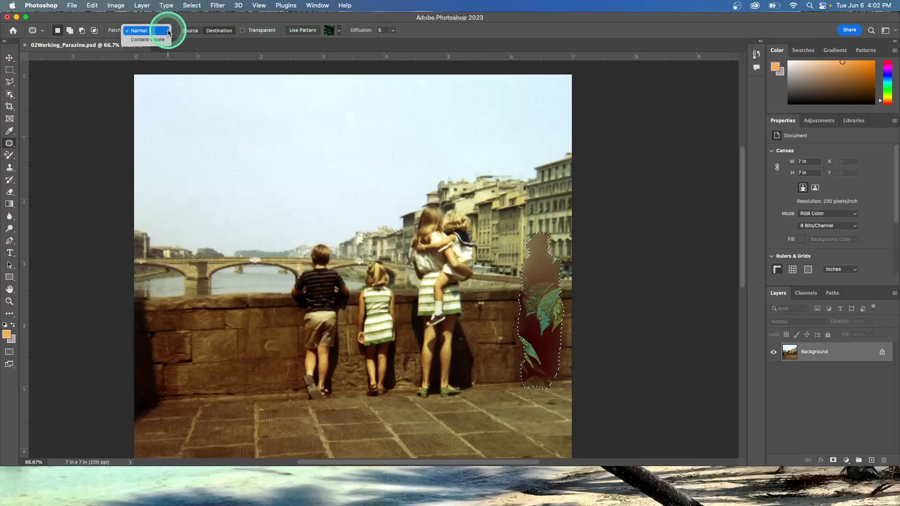
pyautogui.click(159, 41)
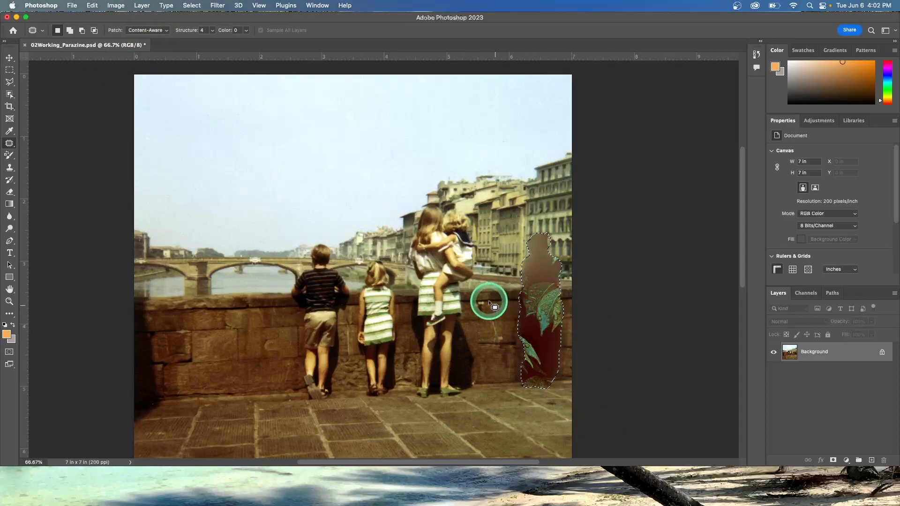
pyautogui.hotkey('ctrl', 'z')
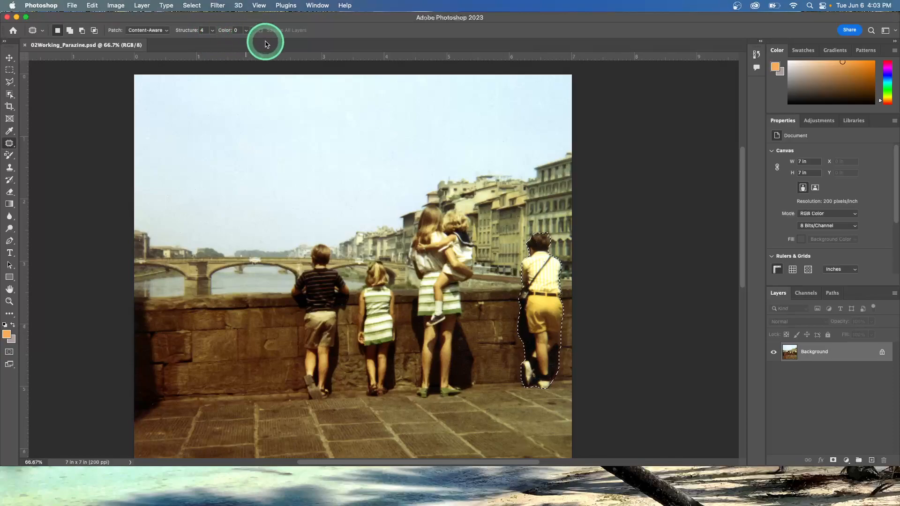
# - Patch the selected child with the adjacent stretch of wall and buildings, and deselect the area
pyautogui.moveTo(539, 302); pyautogui.dragTo(496, 302)
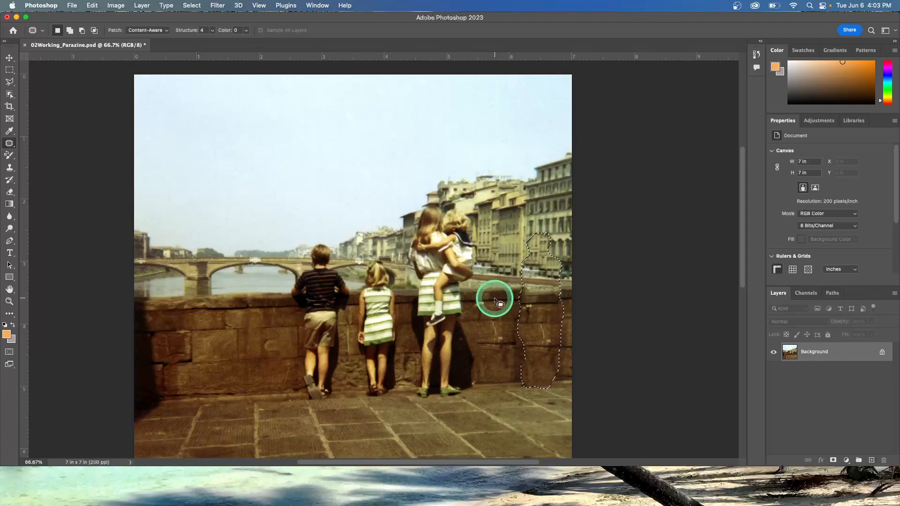
pyautogui.click(459, 382)
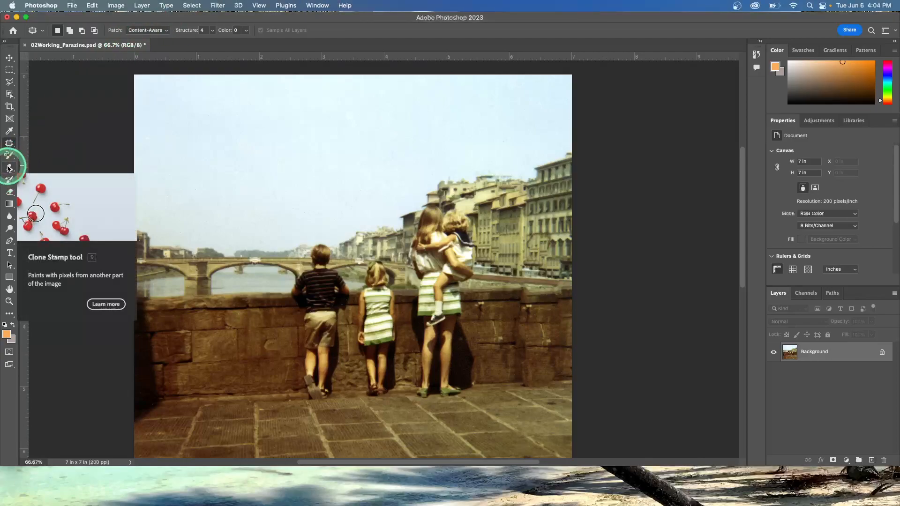
# - Set up the Clone Stamp tool with a 60 px brush at 30% hardness
pyautogui.click(8, 168)
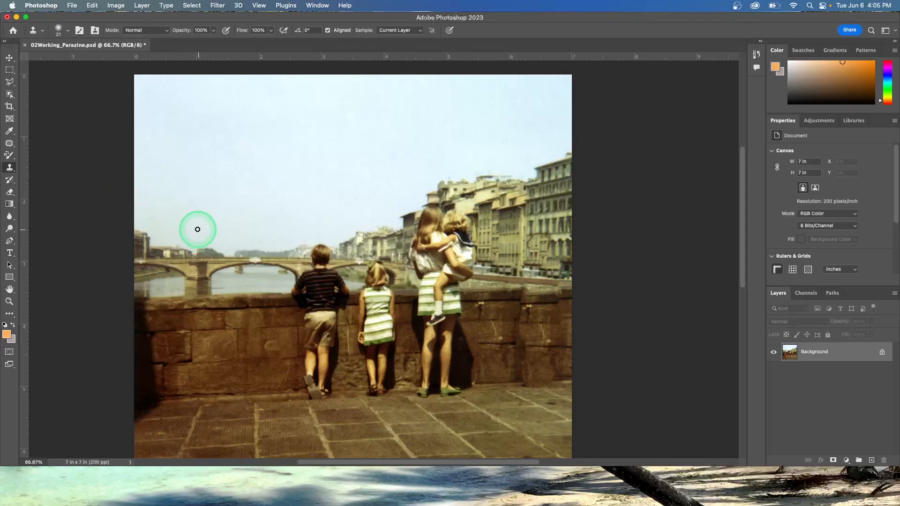
pyautogui.click(67, 30)
pyautogui.doubleClick(89, 47)
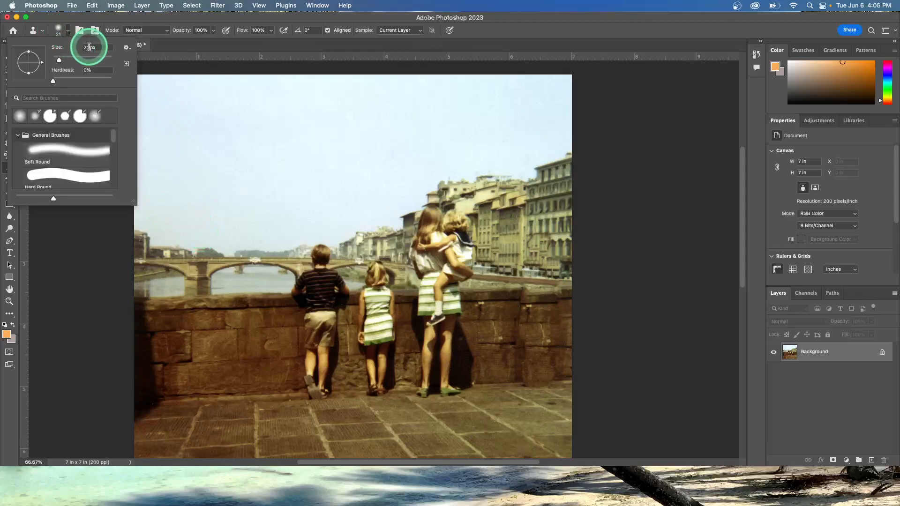
pyautogui.write('60')
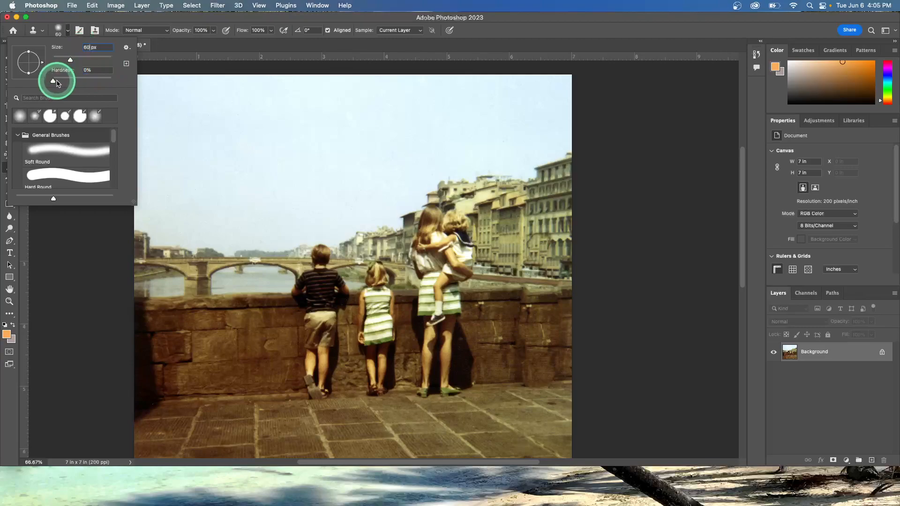
pyautogui.moveTo(58, 83); pyautogui.dragTo(72, 85)
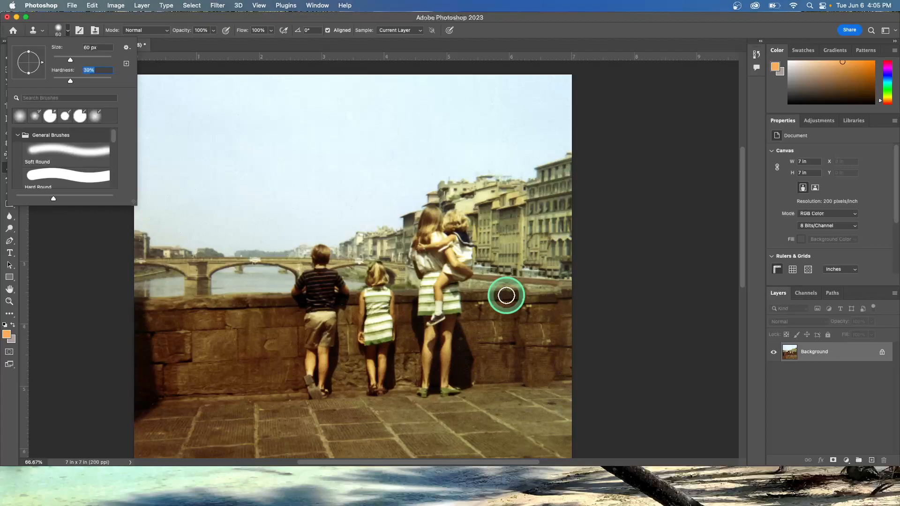
pyautogui.press('Return')
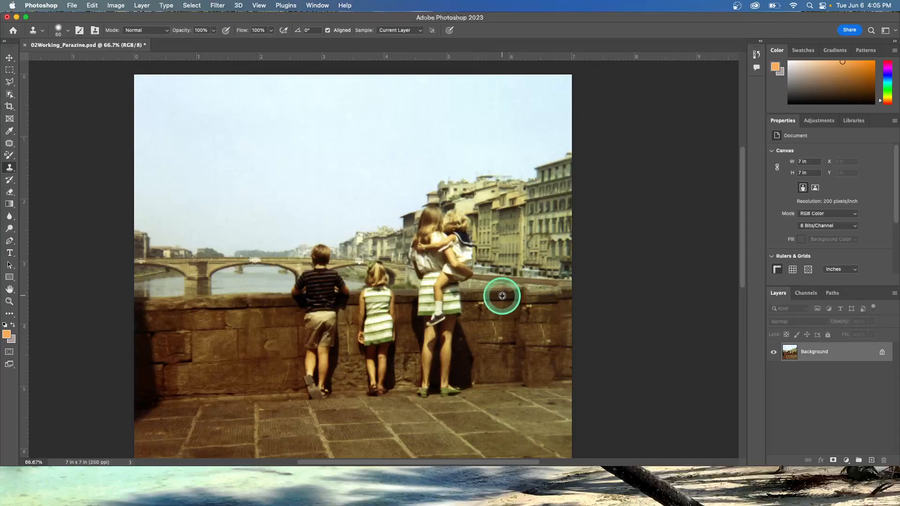
# - Clone the wall's top edge across the patched area to the photo's right edge to even out the ledge
pyautogui.keyDown('alt'); pyautogui.click(503, 296); pyautogui.keyUp('alt')
pyautogui.click(516, 296)
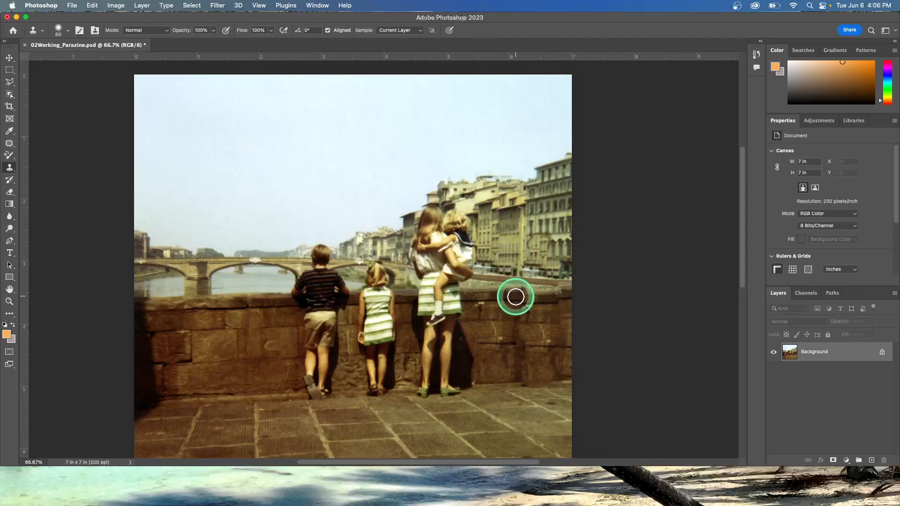
pyautogui.moveTo(516, 297); pyautogui.dragTo(573, 291)
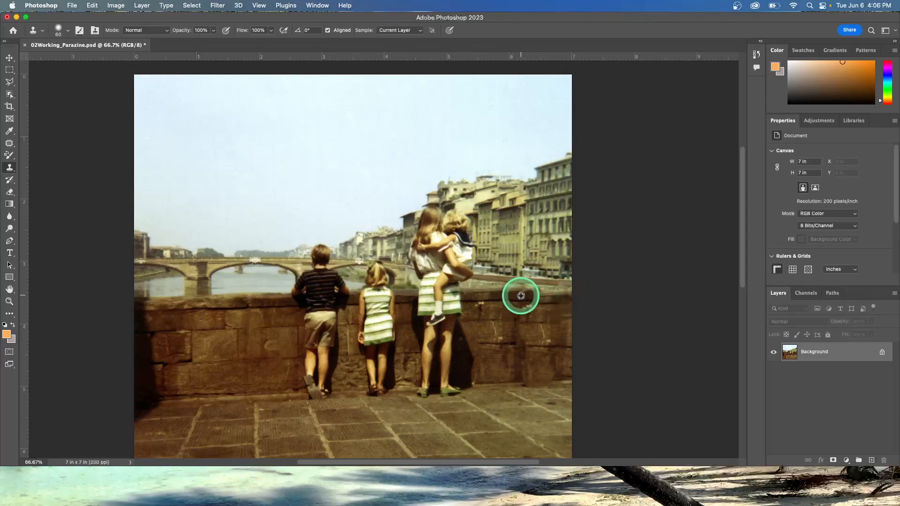
pyautogui.keyDown('alt'); pyautogui.click(521, 296); pyautogui.keyUp('alt')
pyautogui.click(531, 295)
pyautogui.moveTo(531, 296)
pyautogui.mouseDown()
pyautogui.moveTo(569, 294)
pyautogui.moveTo(519, 296)
pyautogui.mouseUp()
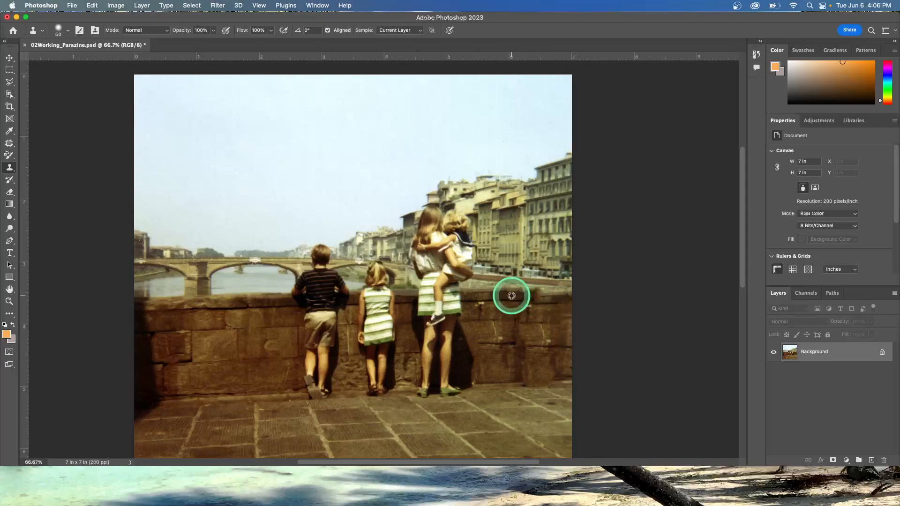
pyautogui.moveTo(511, 295); pyautogui.dragTo(566, 296)
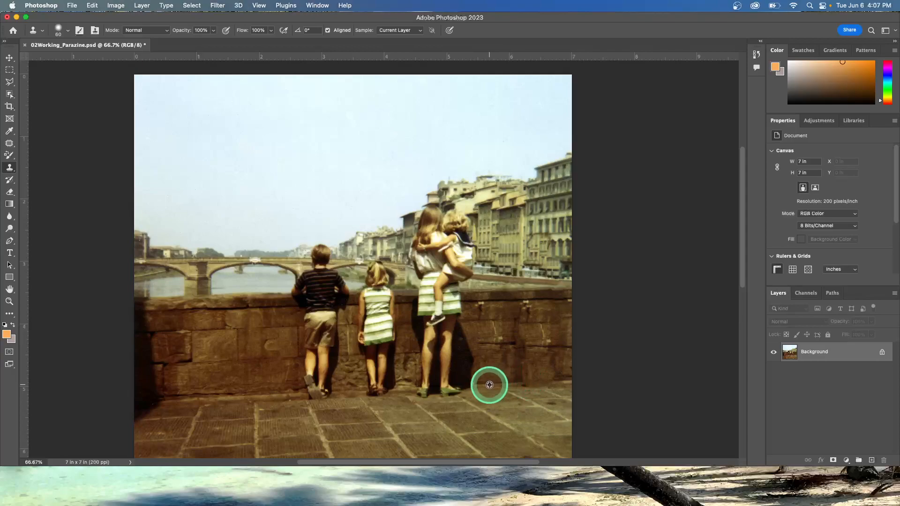
# - Try cloning the wall's base line across the patched area, and undo the strokes
pyautogui.keyDown('alt'); pyautogui.click(504, 384); pyautogui.keyUp('alt')
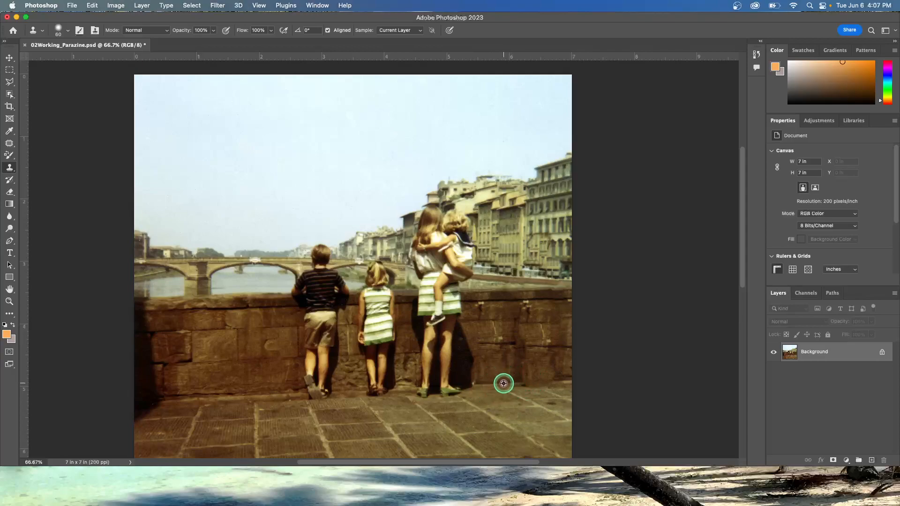
pyautogui.moveTo(508, 383); pyautogui.dragTo(550, 380)
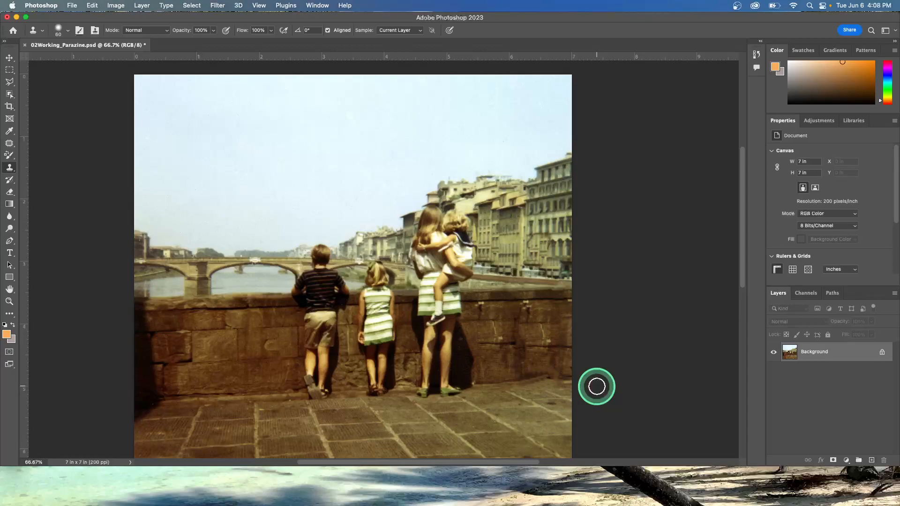
pyautogui.press('super+z')
pyautogui.press('super+z')
pyautogui.press('super+z')
pyautogui.press('super+z')
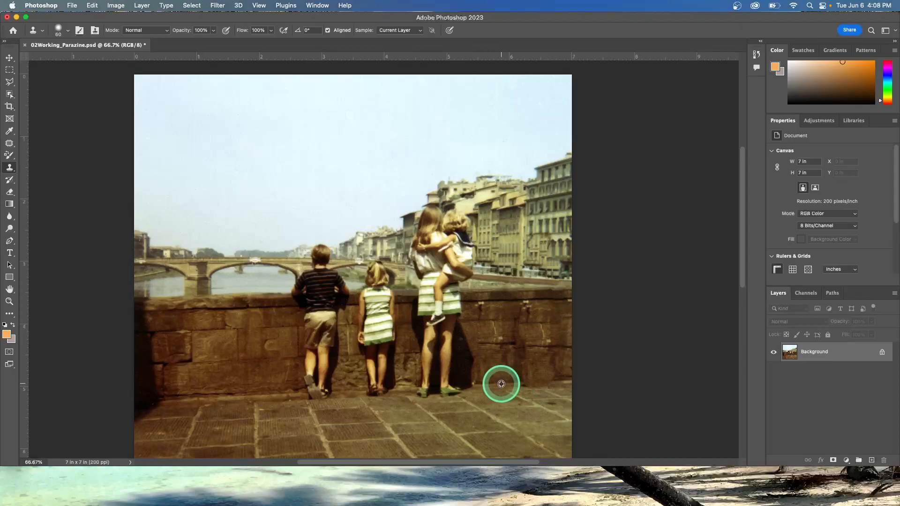
# - Clone the line where wall meets pavement from beside the patched area to the photo's right edge
pyautogui.keyDown('alt'); pyautogui.click(502, 384); pyautogui.keyUp('alt')
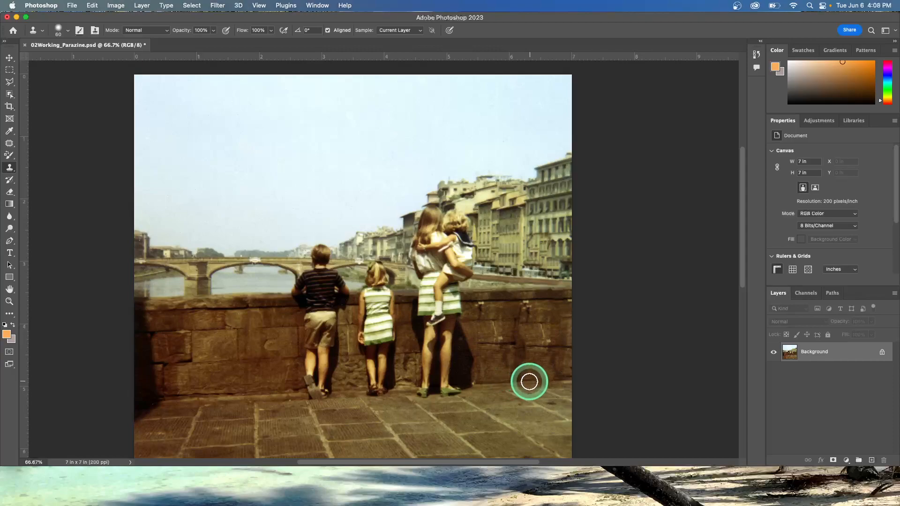
pyautogui.moveTo(538, 383)
pyautogui.mouseDown()
pyautogui.moveTo(635, 412)
pyautogui.moveTo(622, 421)
pyautogui.moveTo(630, 417)
pyautogui.moveTo(586, 398)
pyautogui.moveTo(574, 334)
pyautogui.moveTo(566, 379)
pyautogui.moveTo(618, 370)
pyautogui.mouseUp()
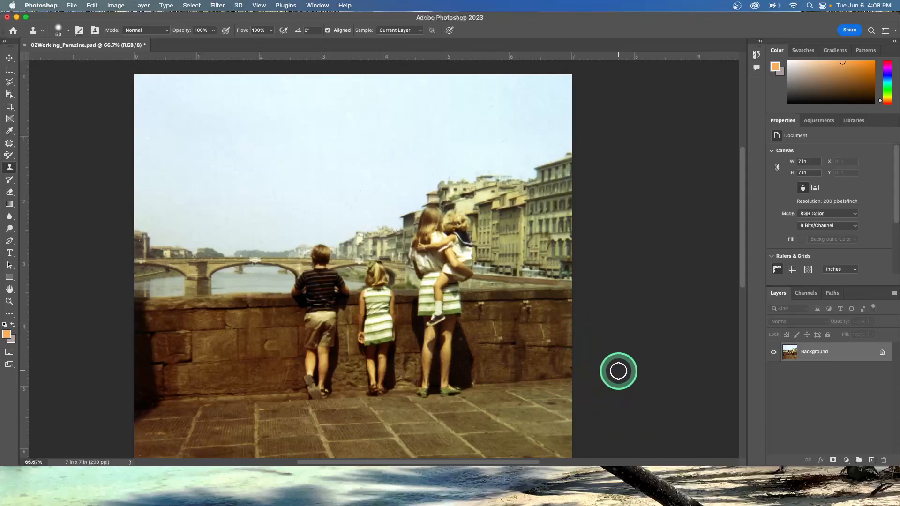
# - Reduce the Clone Stamp brush to 23 px and turn off aligned sampling
pyautogui.click(67, 31)
pyautogui.moveTo(70, 60); pyautogui.dragTo(60, 60)
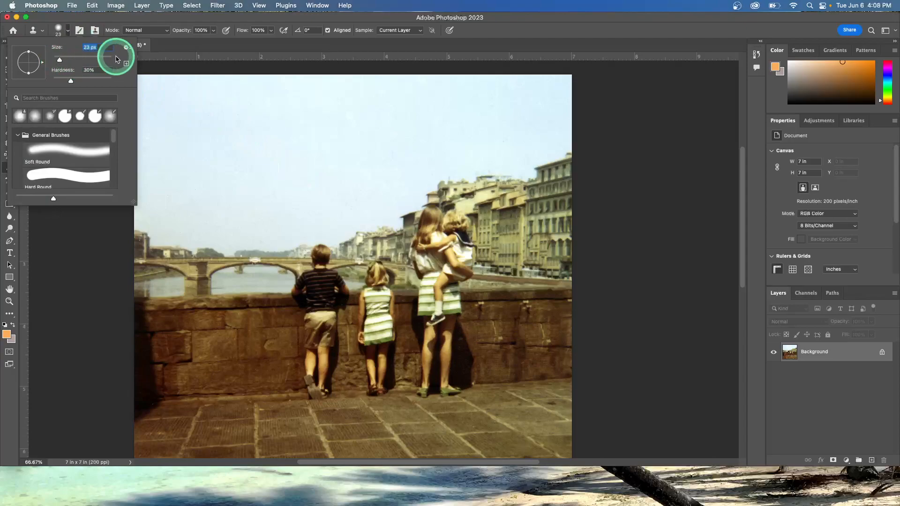
pyautogui.click(330, 33)
pyautogui.click(338, 36)
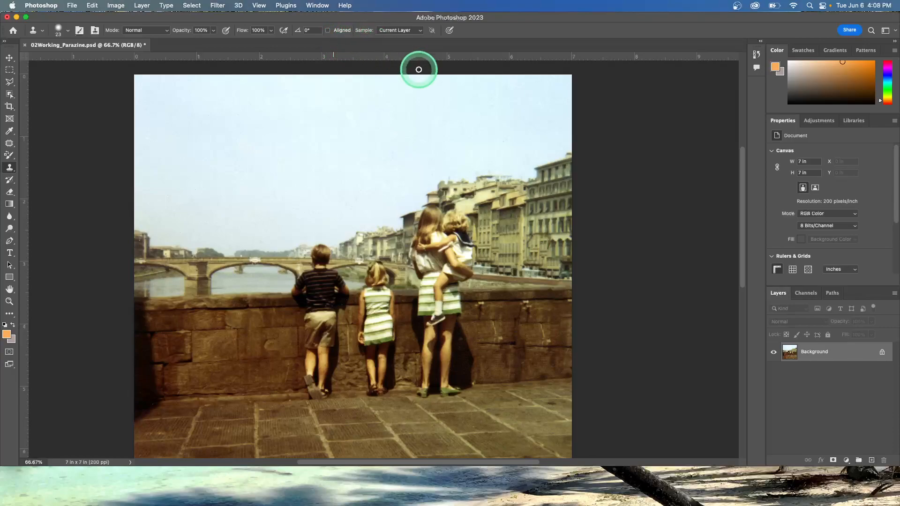
# - Clone clean facade texture over the leftover marks on the building above the patched wall
pyautogui.keyDown('alt'); pyautogui.click(531, 238); pyautogui.keyUp('alt')
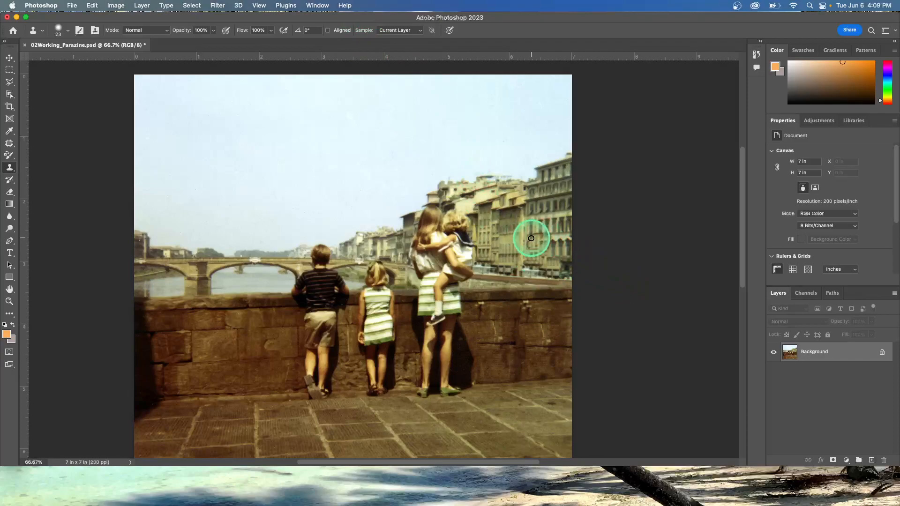
pyautogui.click(532, 241)
pyautogui.click(527, 239)
pyautogui.moveTo(527, 239)
pyautogui.mouseDown()
pyautogui.moveTo(541, 257)
pyautogui.moveTo(528, 243)
pyautogui.mouseUp()
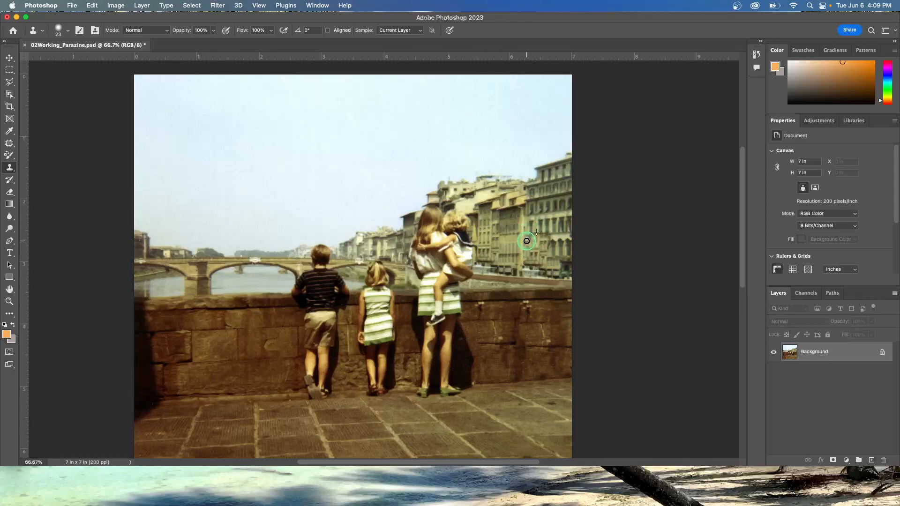
pyautogui.click(549, 239)
pyautogui.click(535, 239)
pyautogui.click(534, 239)
pyautogui.click(533, 239)
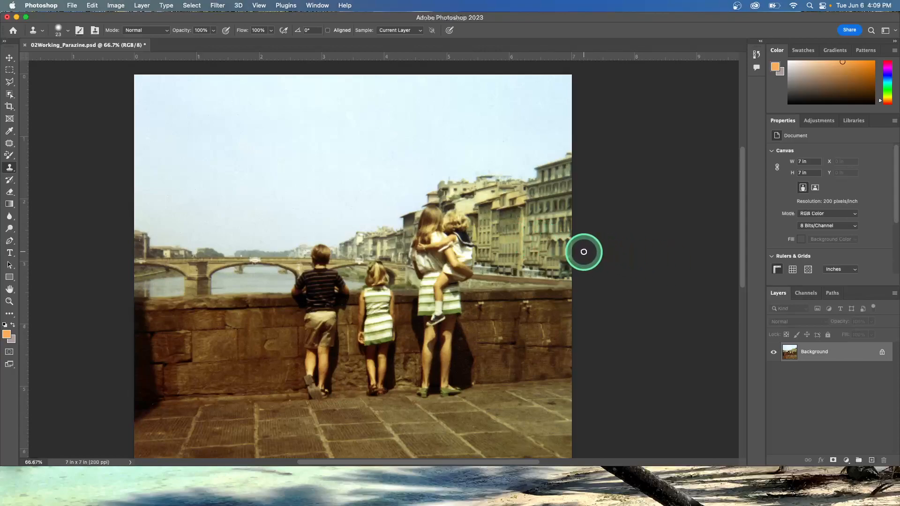
pyautogui.click(533, 243)
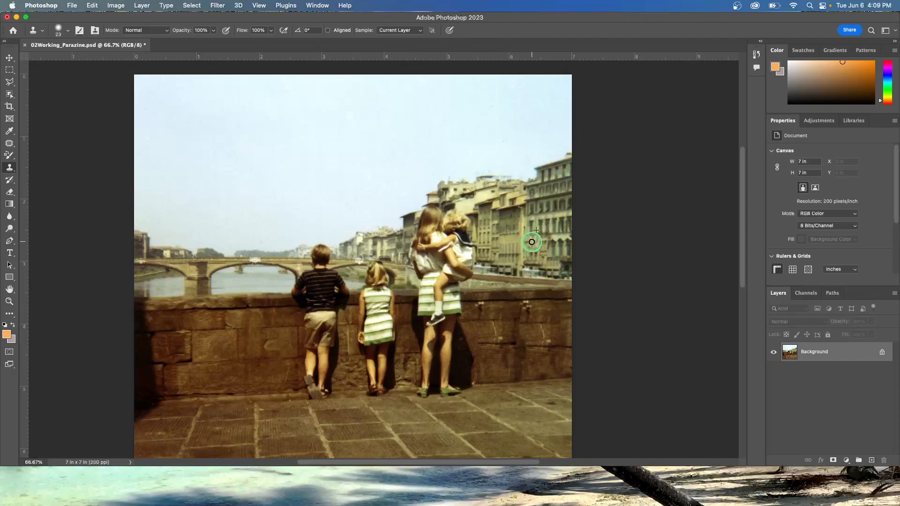
# - Clone matching texture over the remaining blemishes along the lower left edge of the rightmost building
pyautogui.click(528, 242)
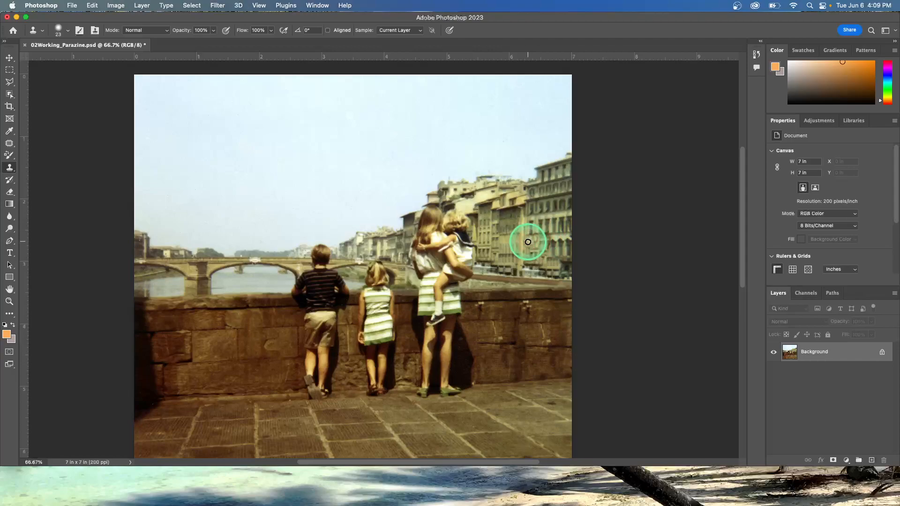
pyautogui.click(526, 242)
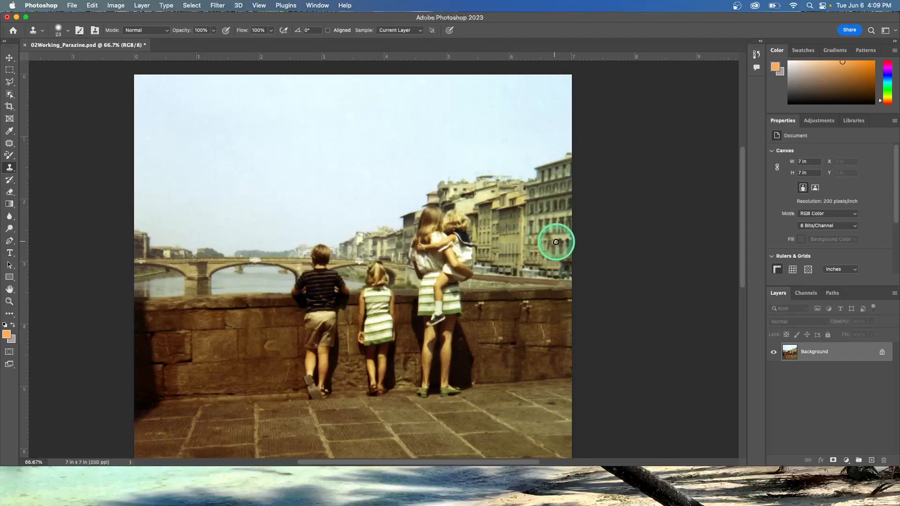
pyautogui.click(530, 246)
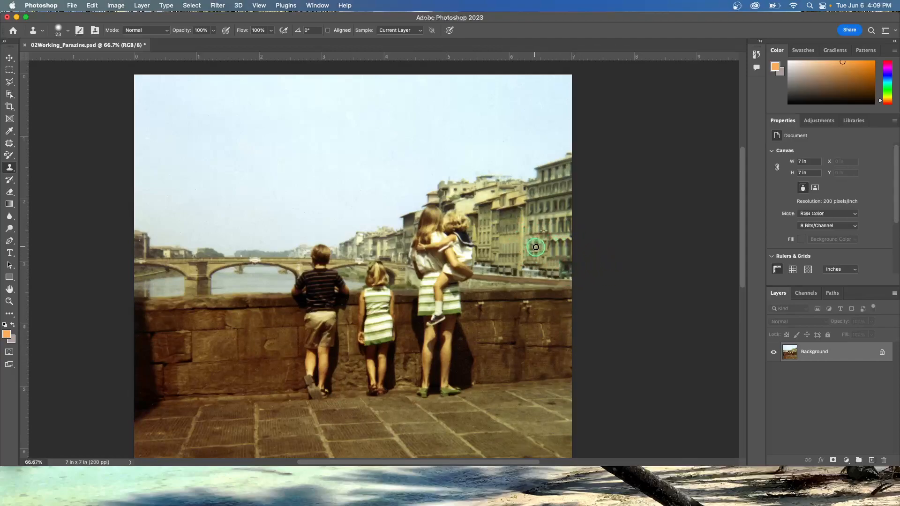
pyautogui.click(528, 248)
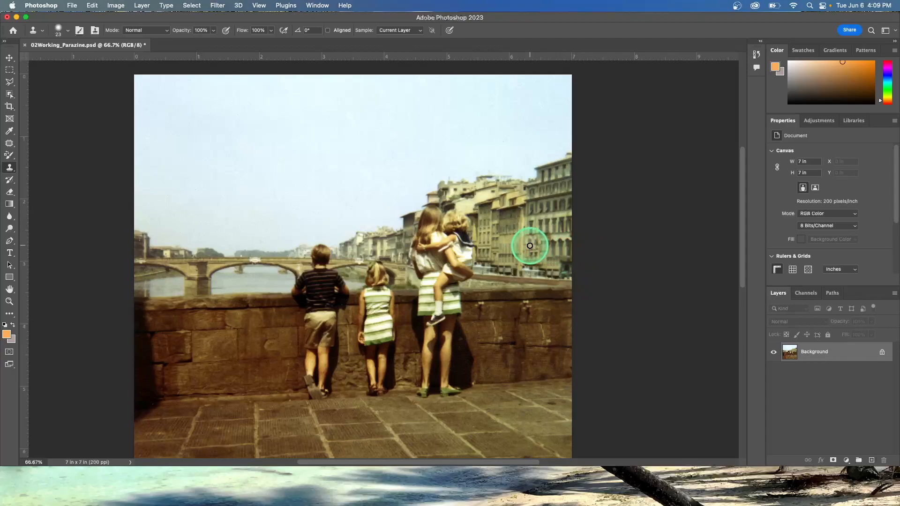
pyautogui.moveTo(526, 248); pyautogui.dragTo(539, 249)
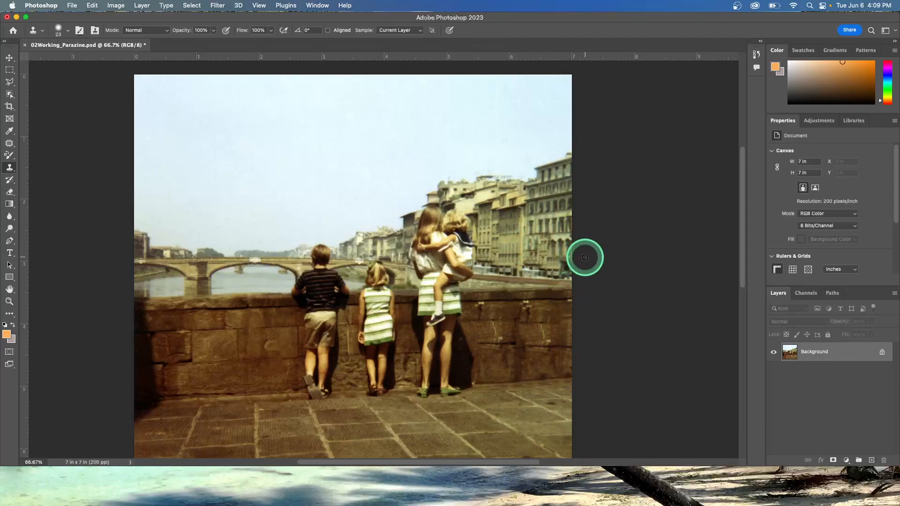
pyautogui.click(530, 247)
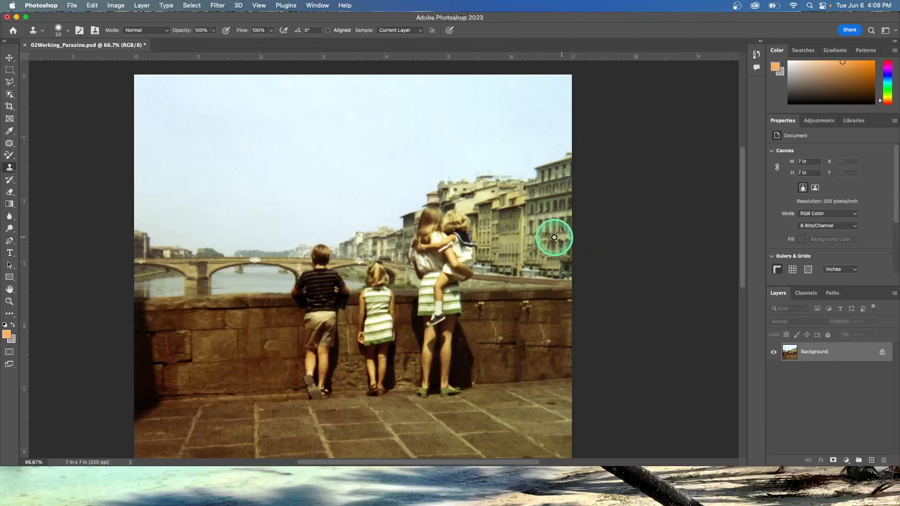
# - Heal the blemishes down the lower left edge of the rightmost building with the content-aware Spot Healing Brush
pyautogui.hscroll(1, 12, 155)
pyautogui.hscroll(1, 12, 150)
pyautogui.click(10, 144)
pyautogui.click(45, 143)
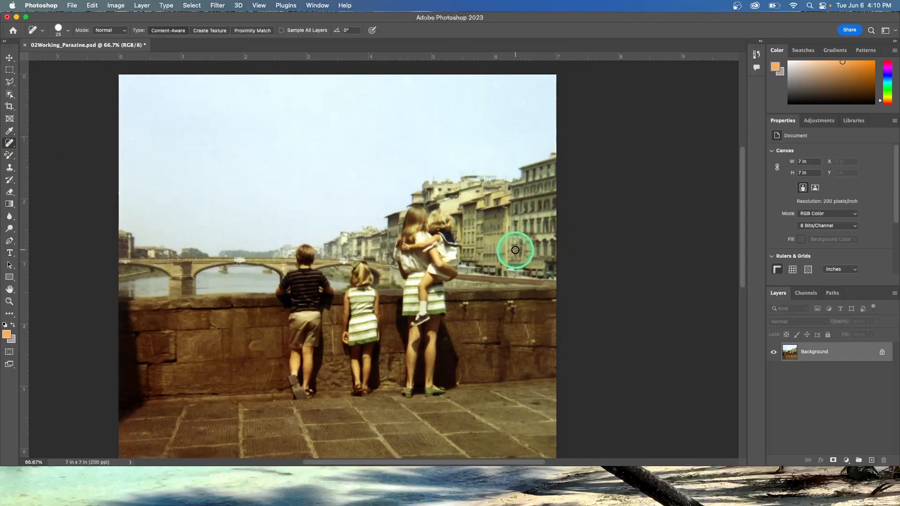
pyautogui.click(515, 246)
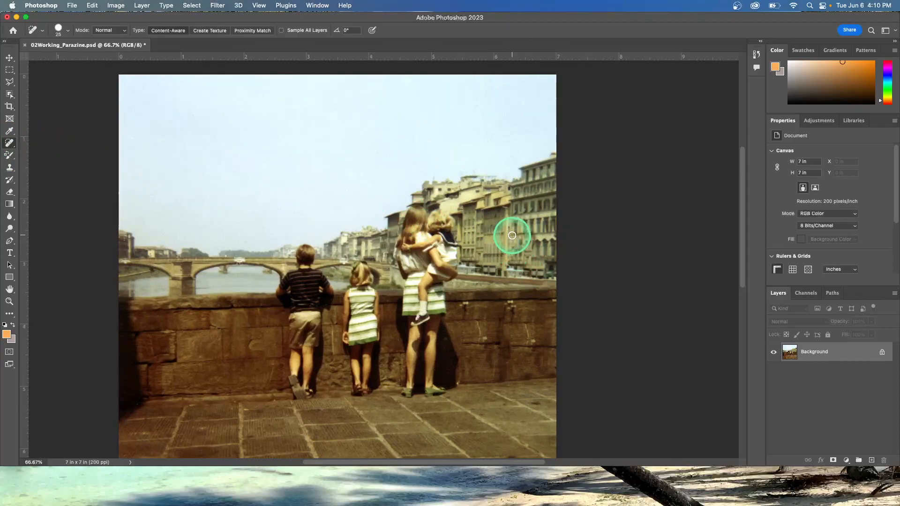
pyautogui.click(514, 249)
pyautogui.click(512, 251)
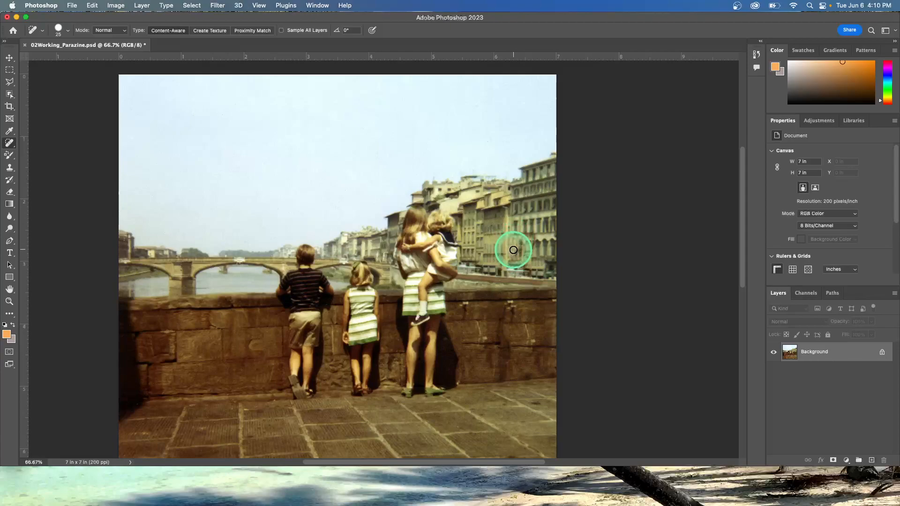
pyautogui.click(513, 254)
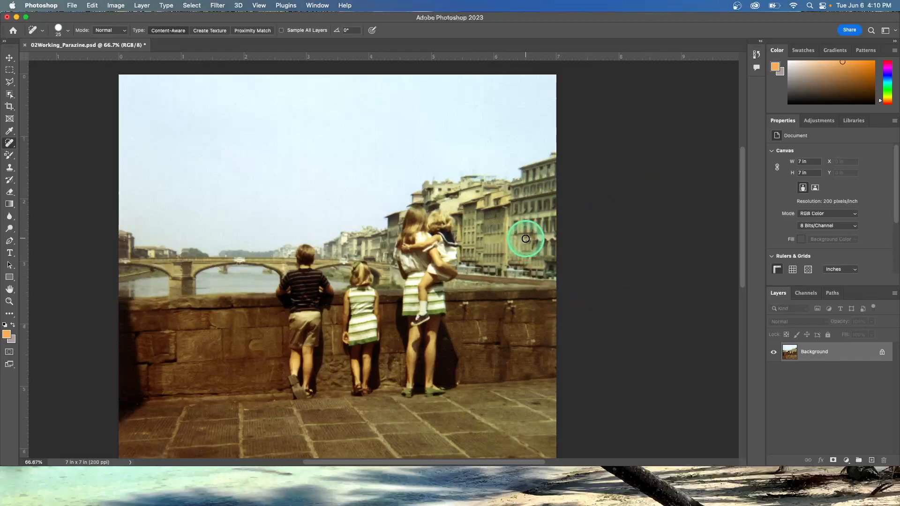
# - Spot-heal the remaining dark marks among the lower windows of the rightmost building's facade
pyautogui.click(525, 239)
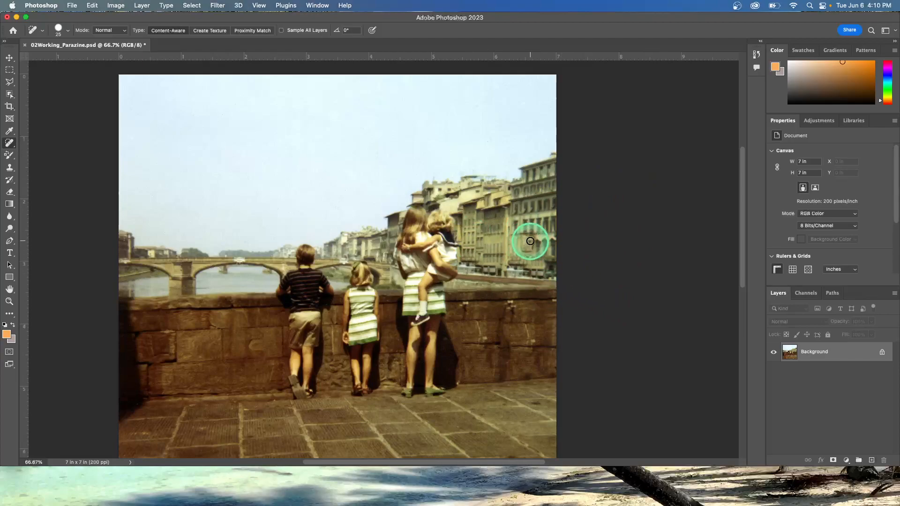
pyautogui.click(525, 249)
pyautogui.click(520, 251)
pyautogui.click(528, 244)
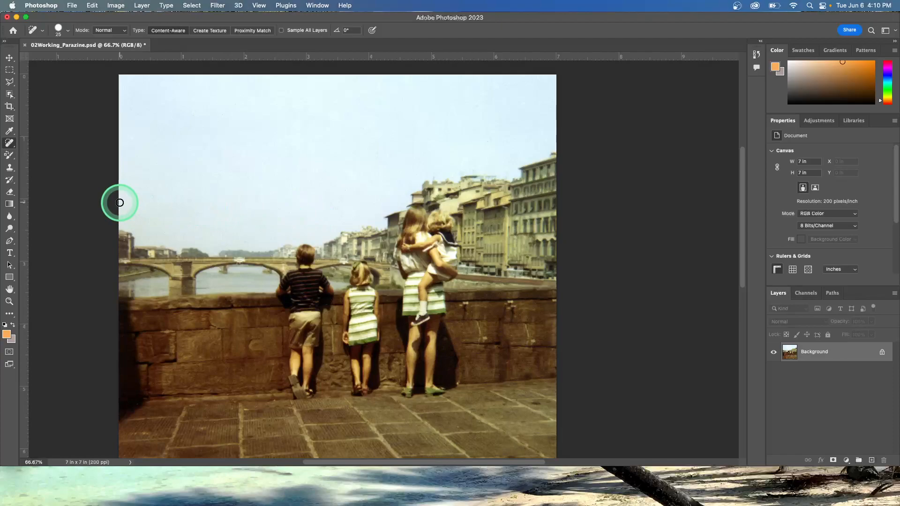
# - Save the retouched bridge photo under its existing file name
pyautogui.click(12, 147)
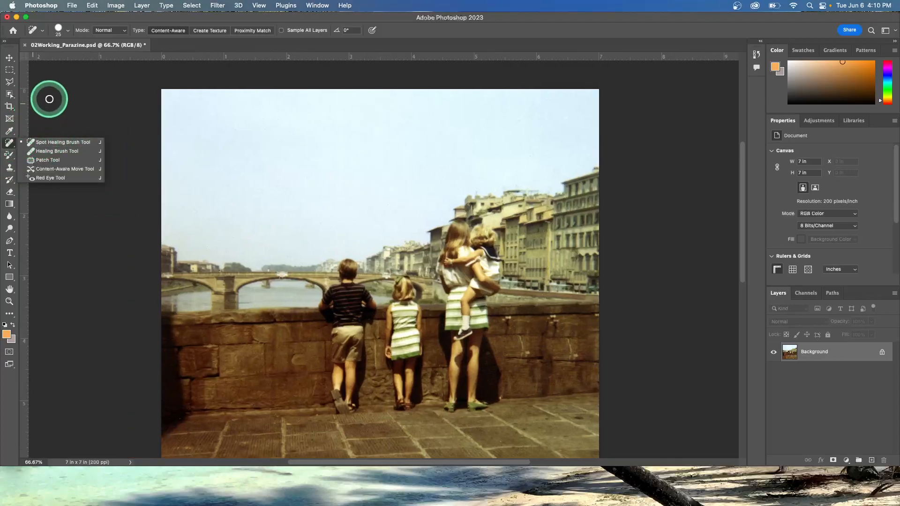
pyautogui.click(73, 6)
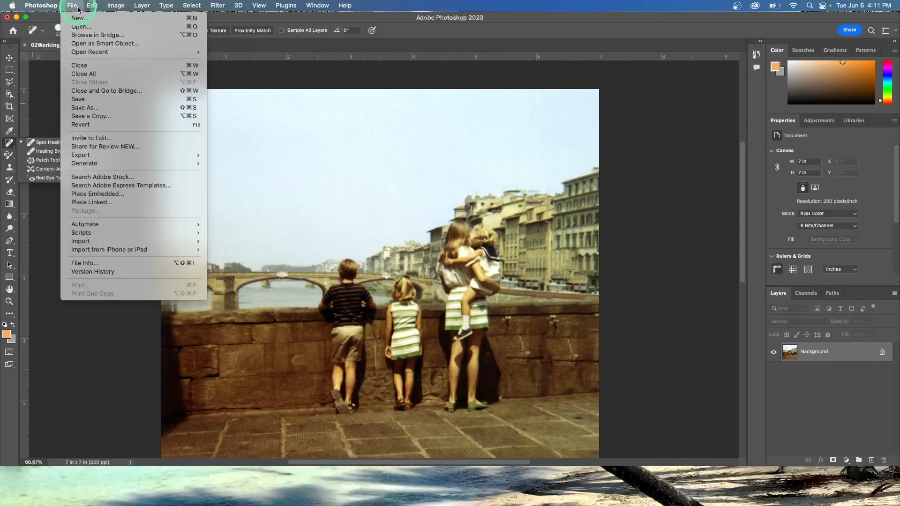
pyautogui.click(83, 100)
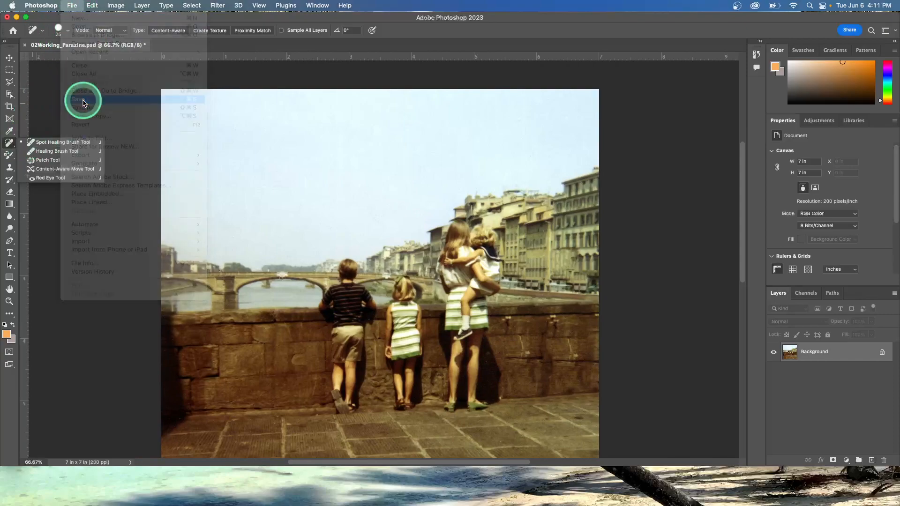